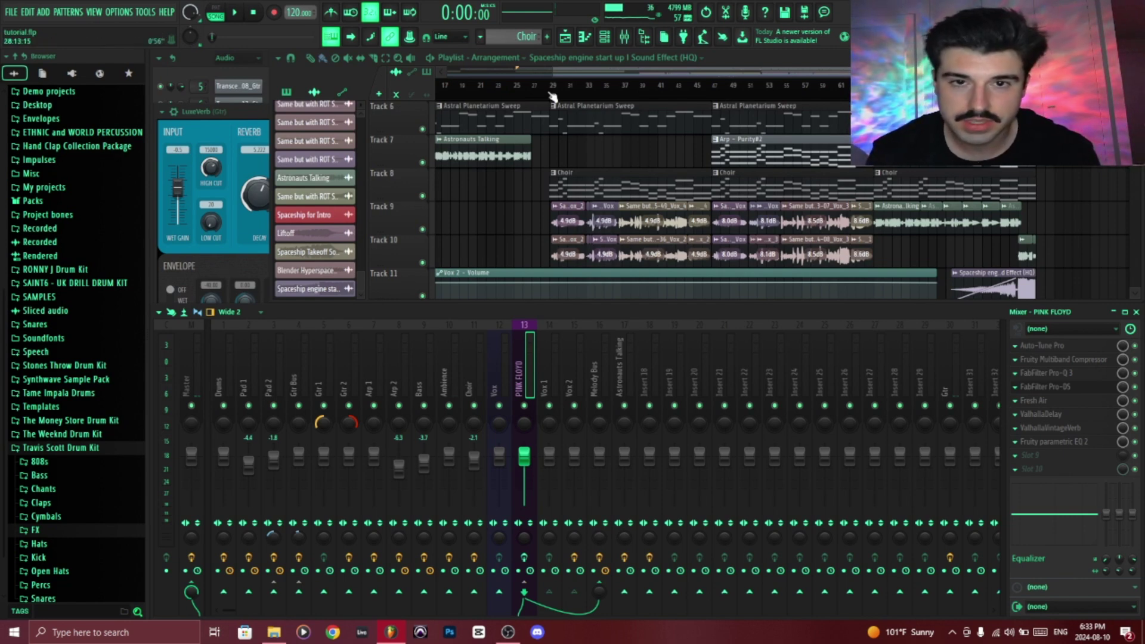
# - Jump the song position to about bar 29 (0:55:57), then play and stop the vocals
pyautogui.click(548, 86)
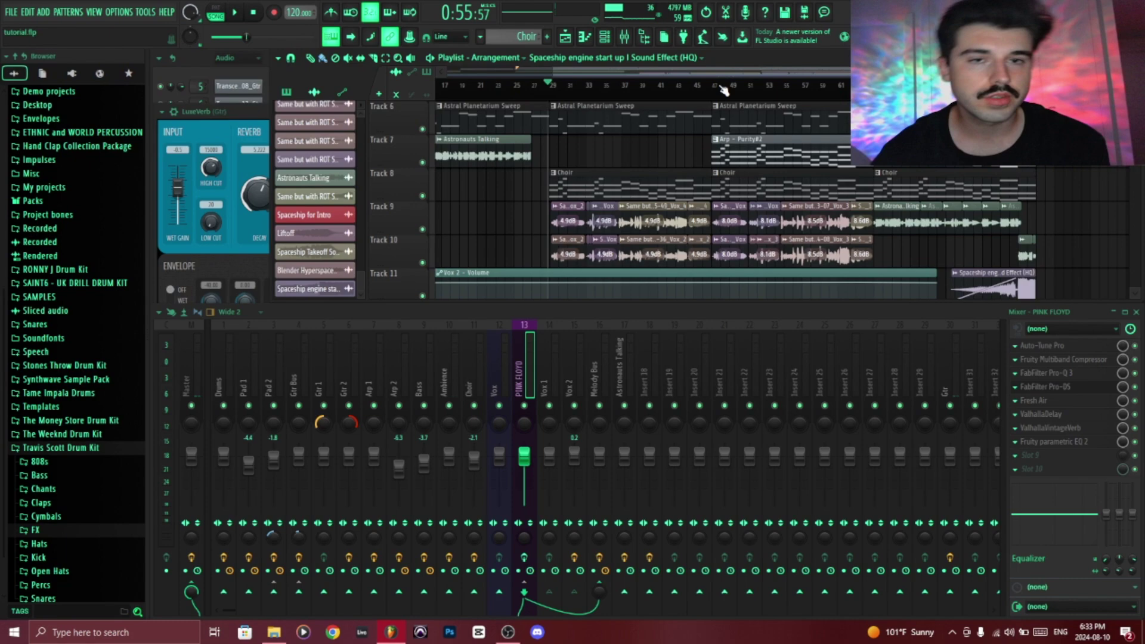
pyautogui.press('space')
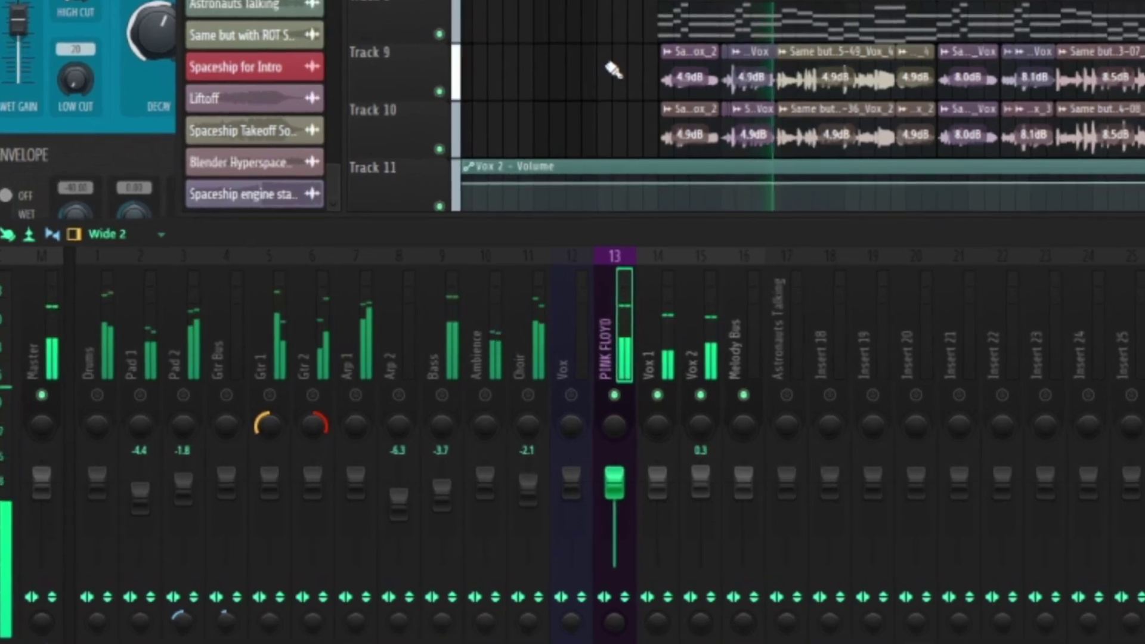
pyautogui.press('space')
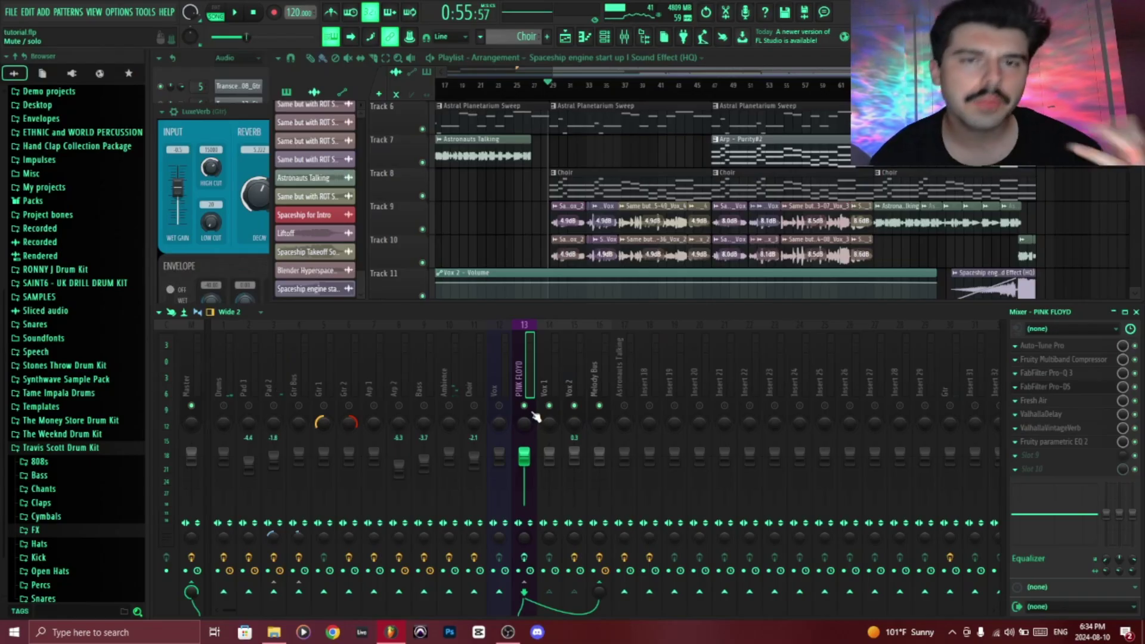
pyautogui.click(1049, 347)
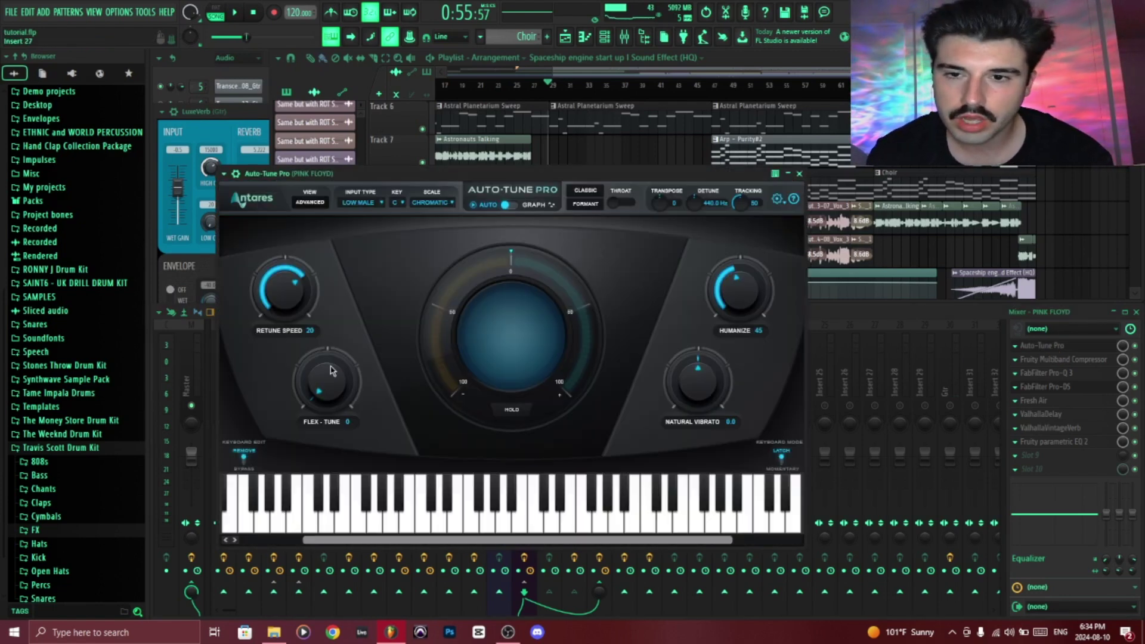
pyautogui.click(1049, 346)
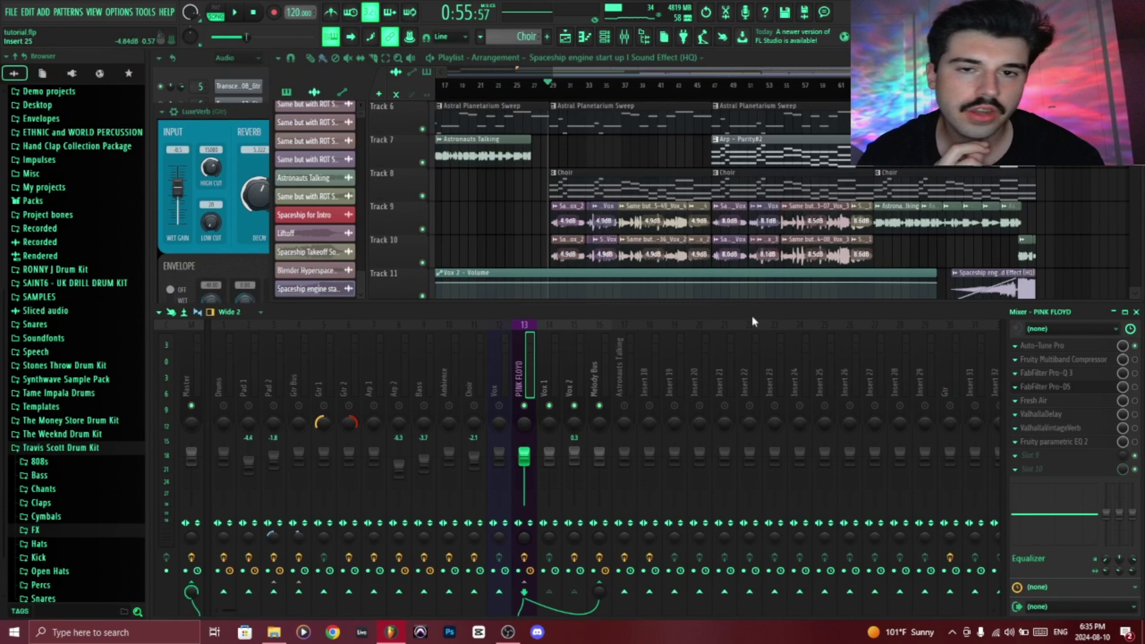
# - Show the Fruity Multiband Compressor on the PINK FLOYD insert, on the way to Pro-Q 3
pyautogui.click(1079, 361)
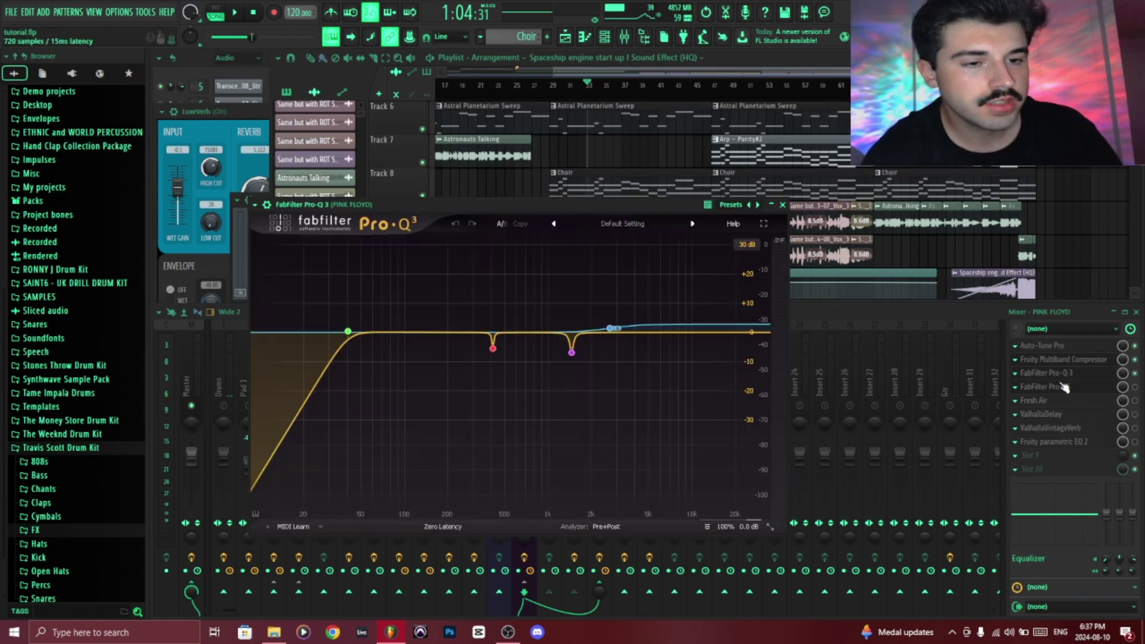
pyautogui.moveTo(346, 348)
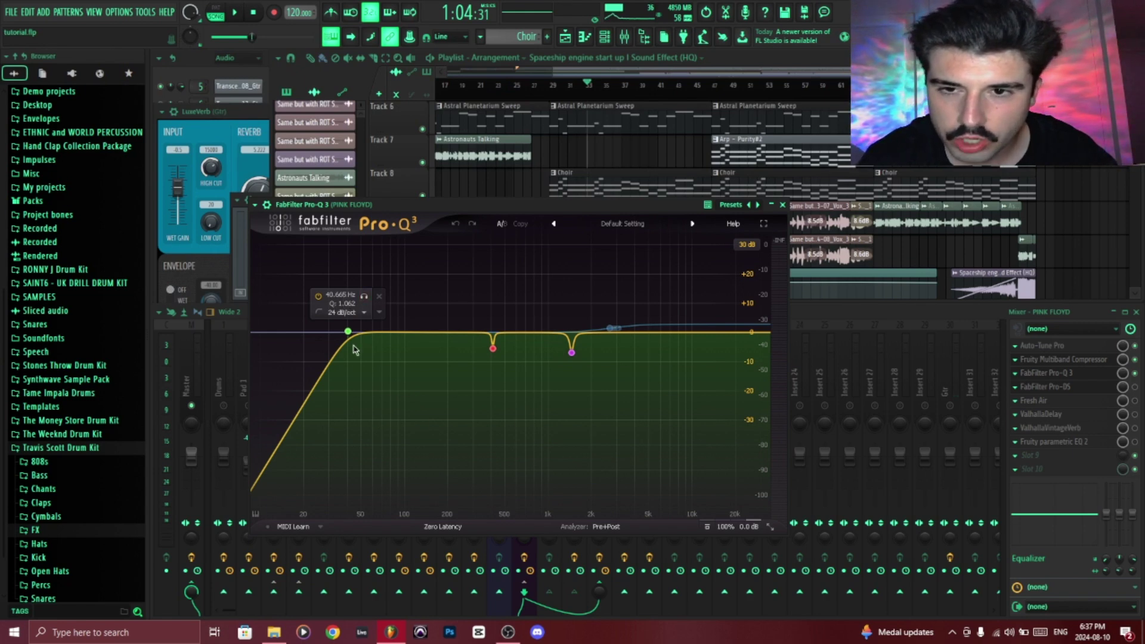
pyautogui.click(345, 312)
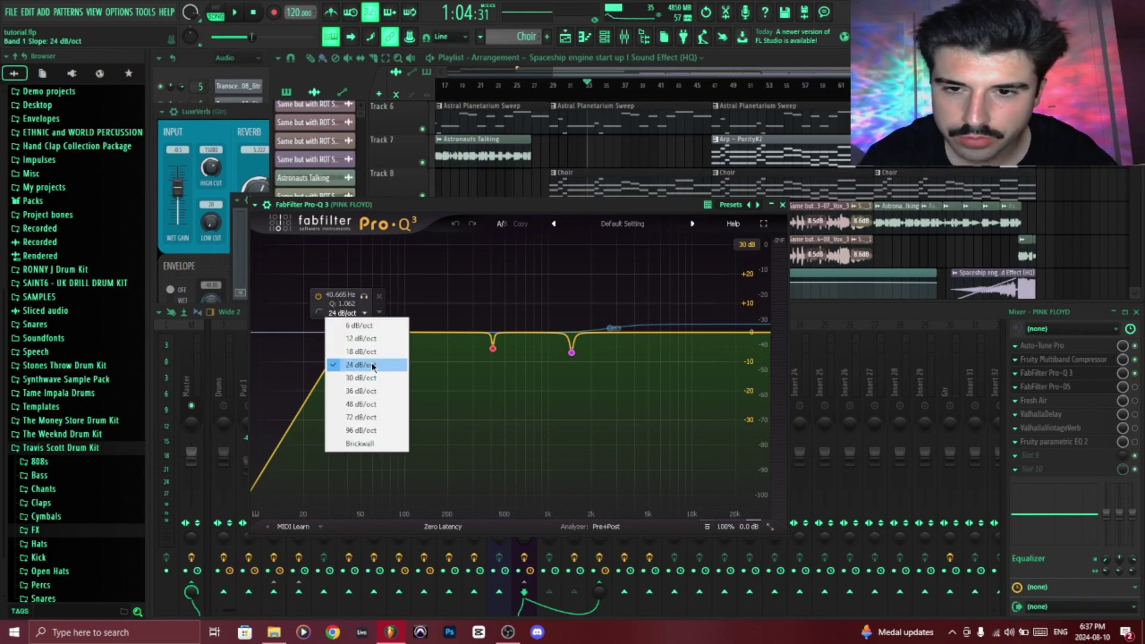
pyautogui.click(358, 315)
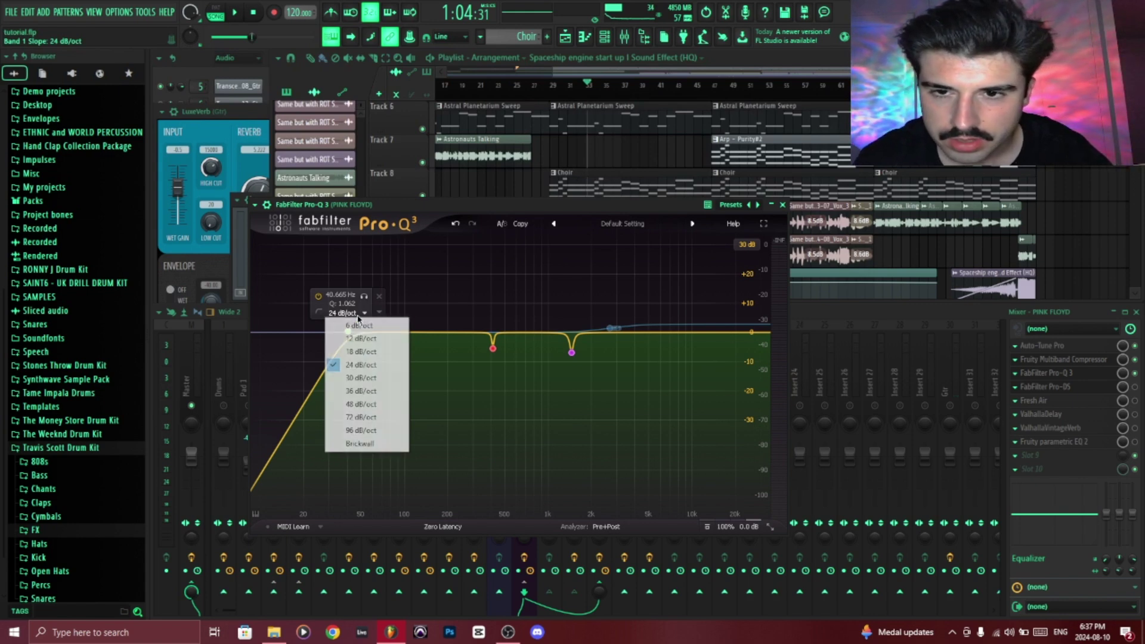
pyautogui.click(358, 316)
pyautogui.click(284, 382)
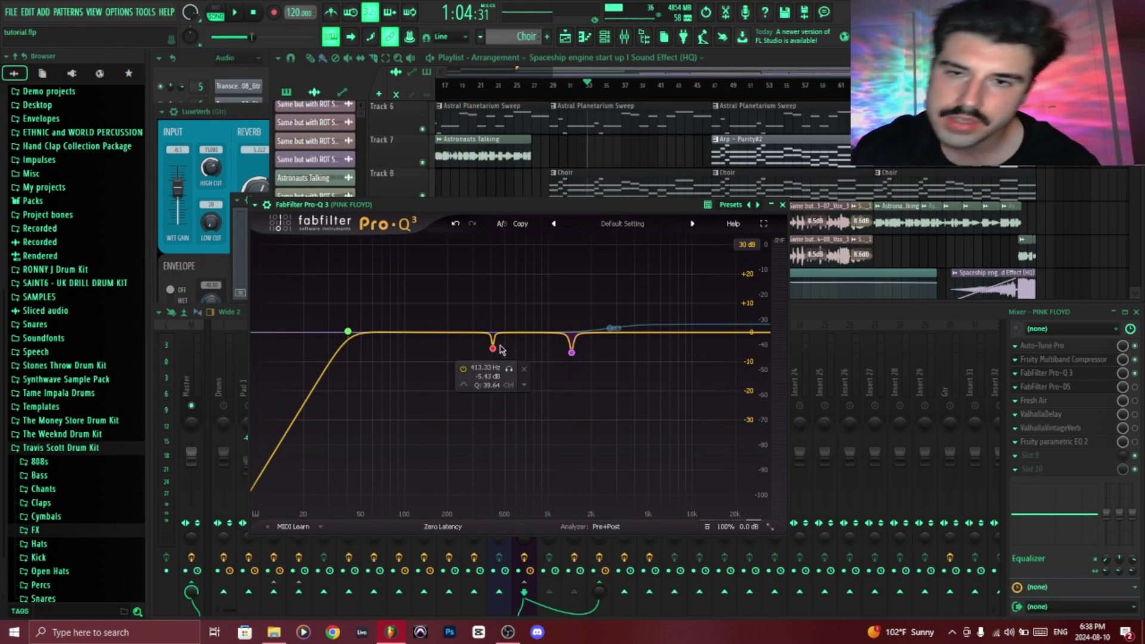
# - Add a trial Pro-Q 3 band near 218 Hz, boost it sharply at Q 40, then remove it
pyautogui.rightClick(452, 332)
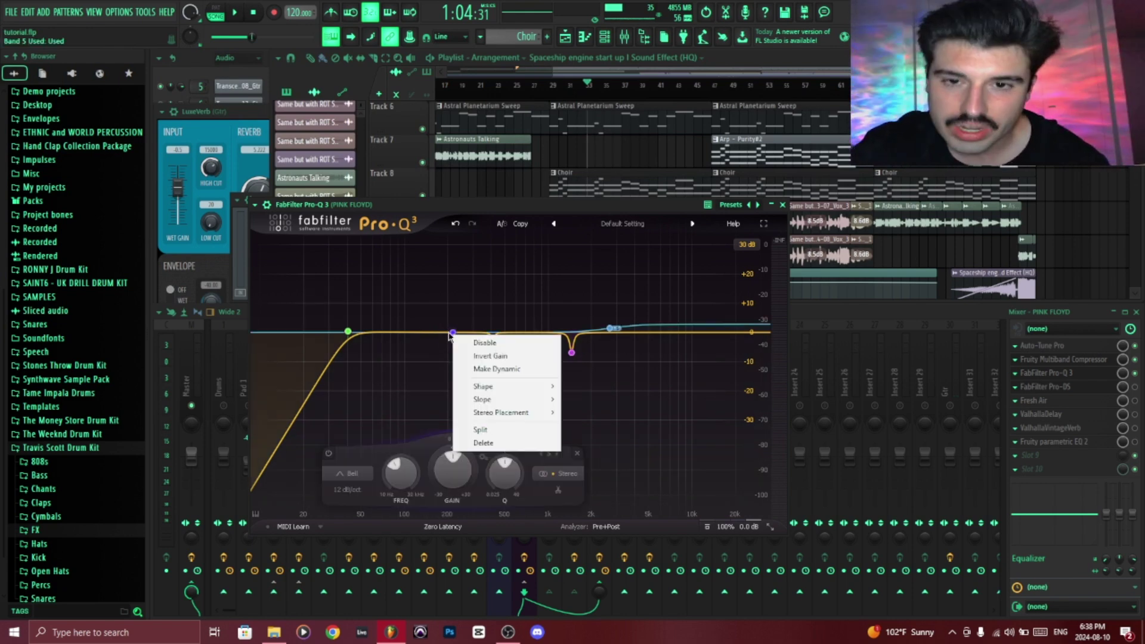
pyautogui.click(453, 334)
pyautogui.moveTo(504, 471); pyautogui.dragTo(494, 561)
pyautogui.moveTo(452, 332); pyautogui.dragTo(452, 306)
pyautogui.moveTo(519, 413); pyautogui.dragTo(520, 373)
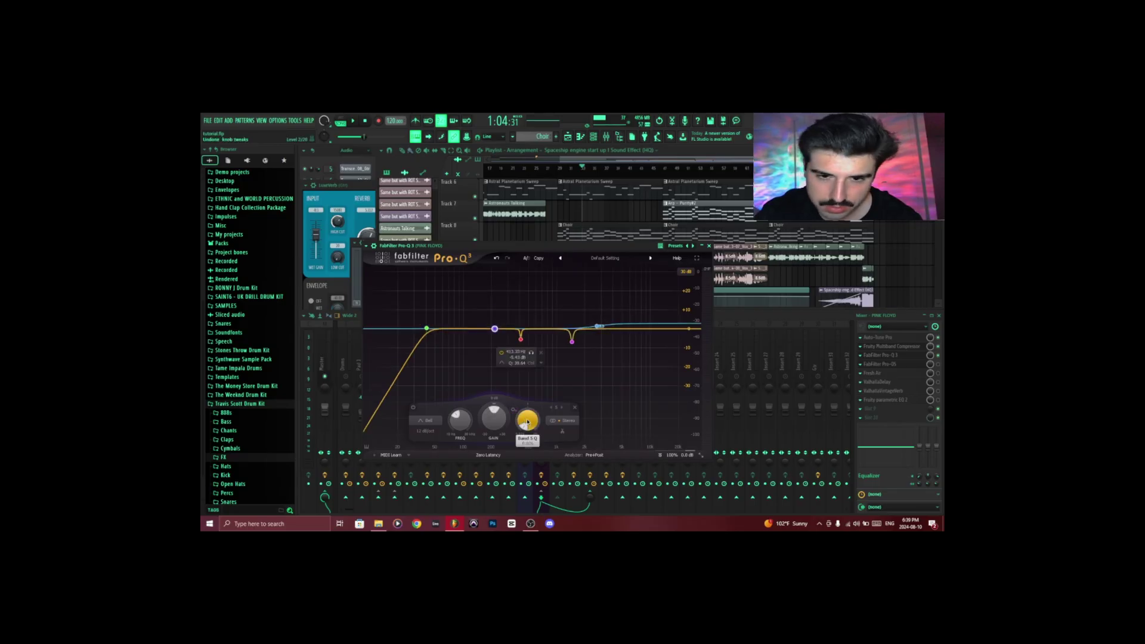
pyautogui.moveTo(494, 311); pyautogui.dragTo(495, 294)
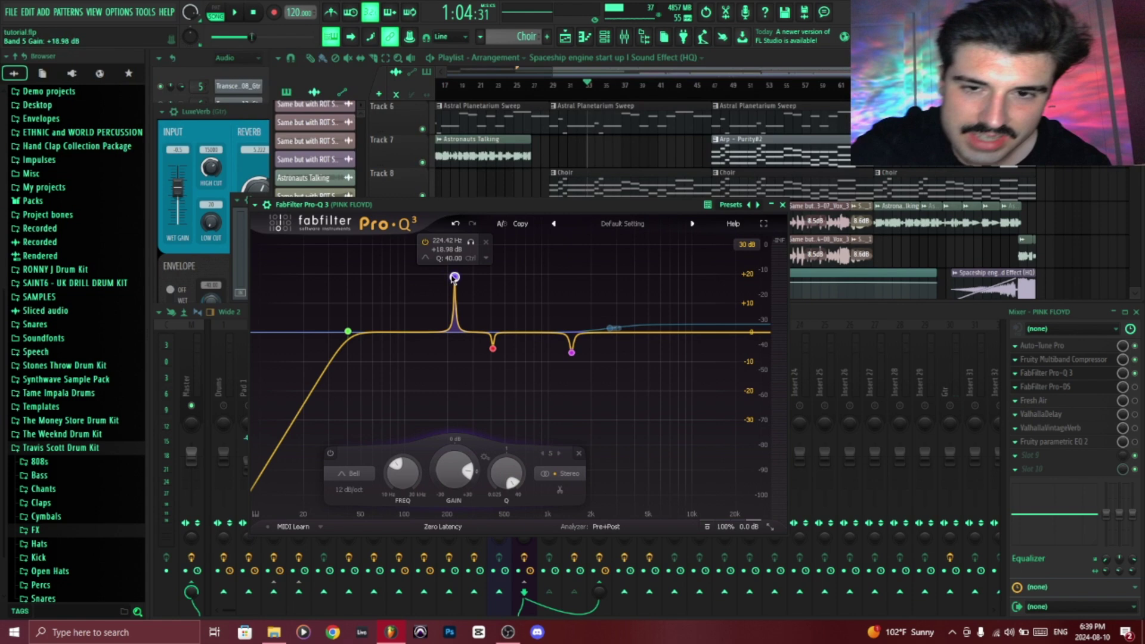
pyautogui.doubleClick(455, 277)
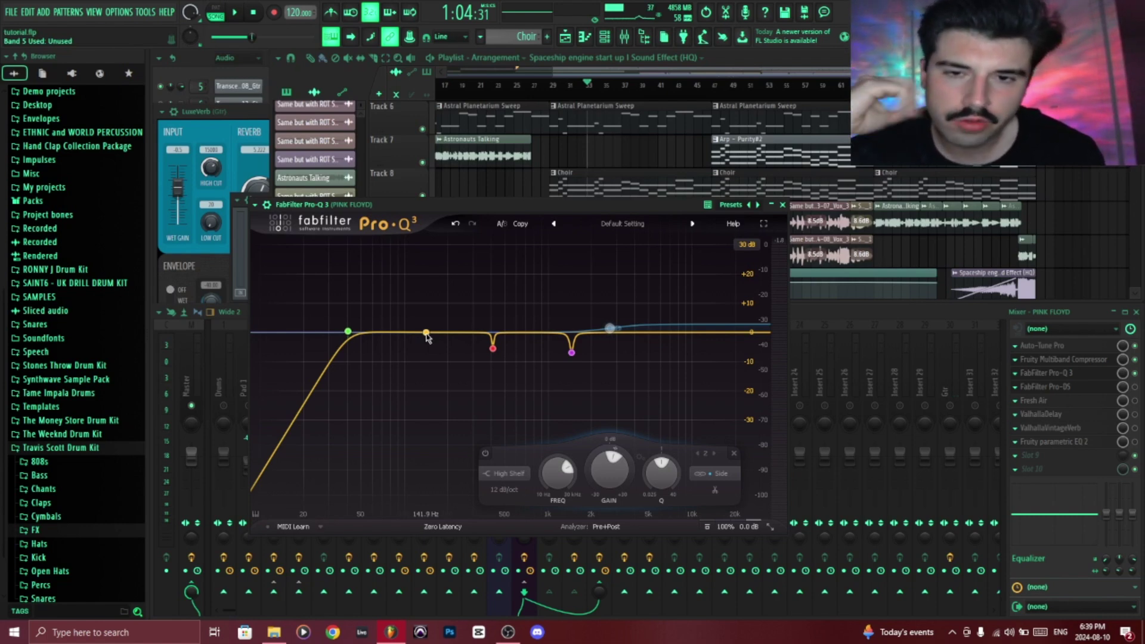
# - During playback, sweep a sharp +30 dB bell to find the resonance, then cut 372.15 Hz to -4.87 dB
pyautogui.press('space')
pyautogui.click(425, 333)
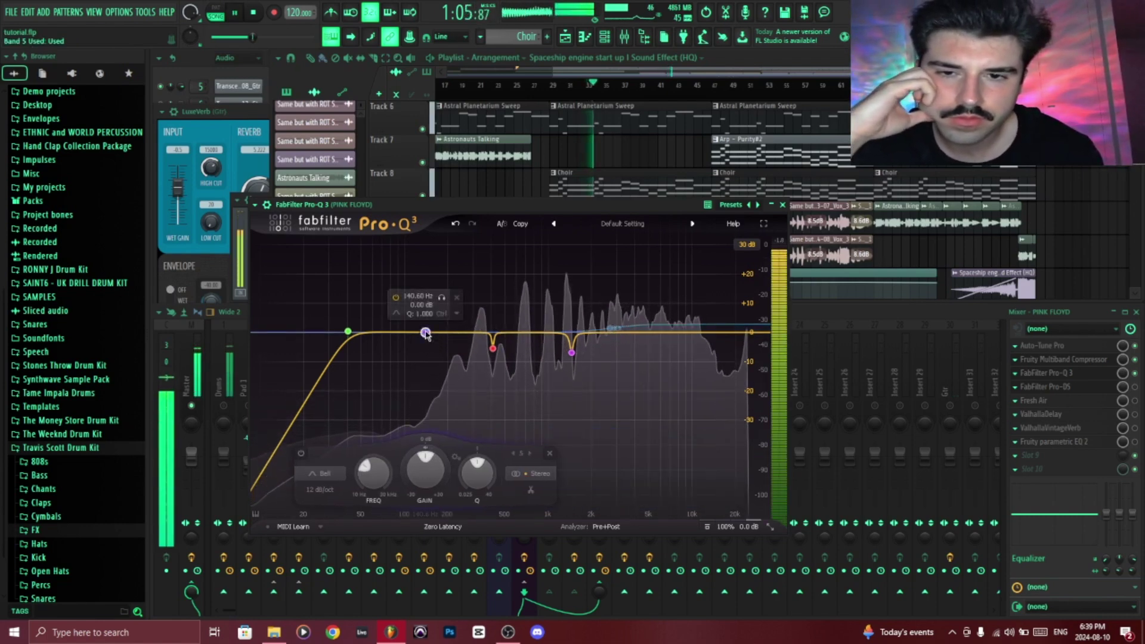
pyautogui.scroll(10, 424, 334)
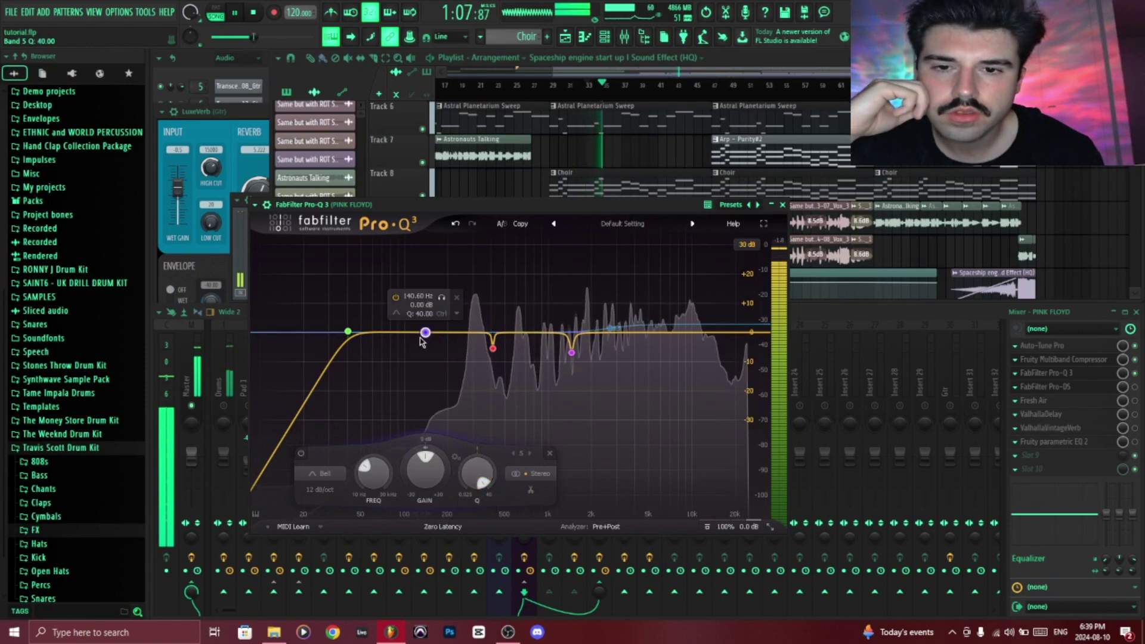
pyautogui.moveTo(421, 339); pyautogui.dragTo(484, 245)
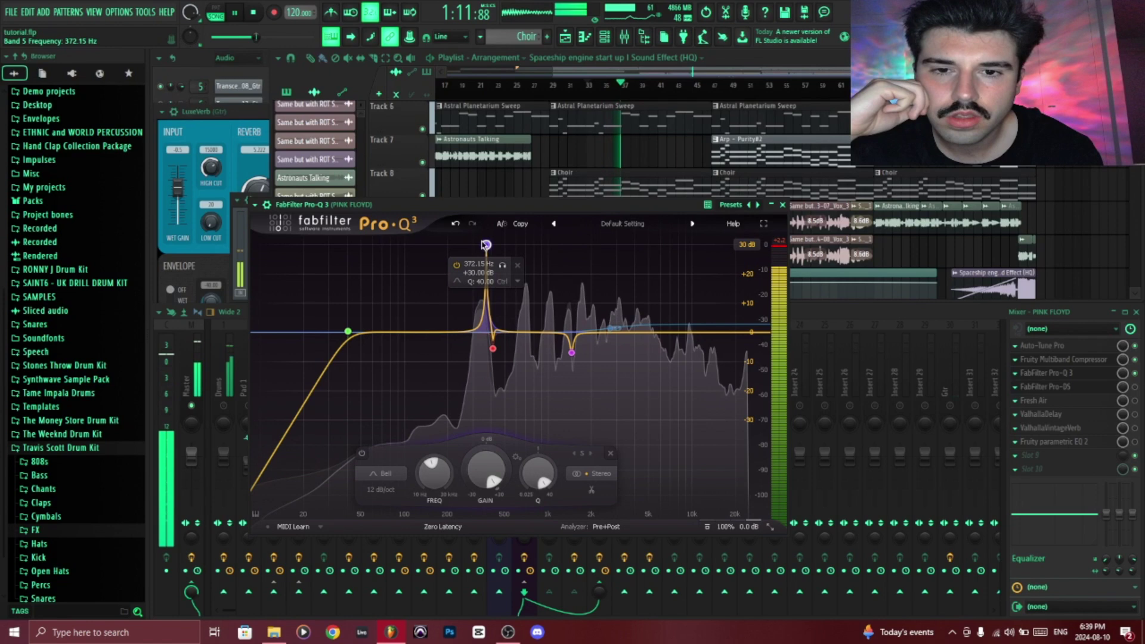
pyautogui.press('space')
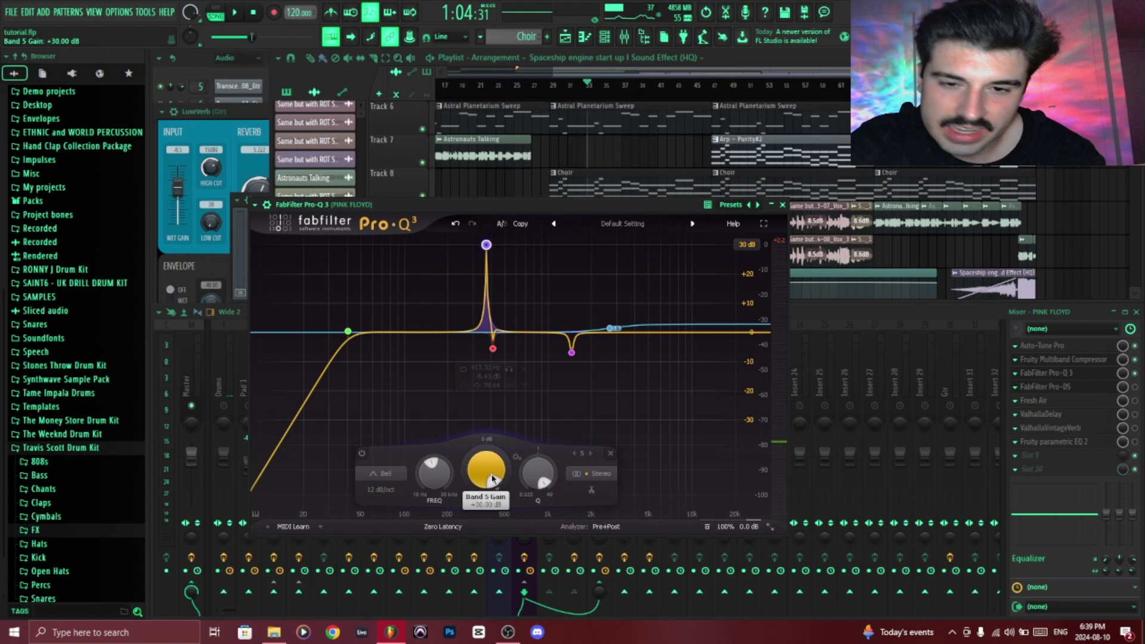
pyautogui.moveTo(493, 475); pyautogui.dragTo(486, 596)
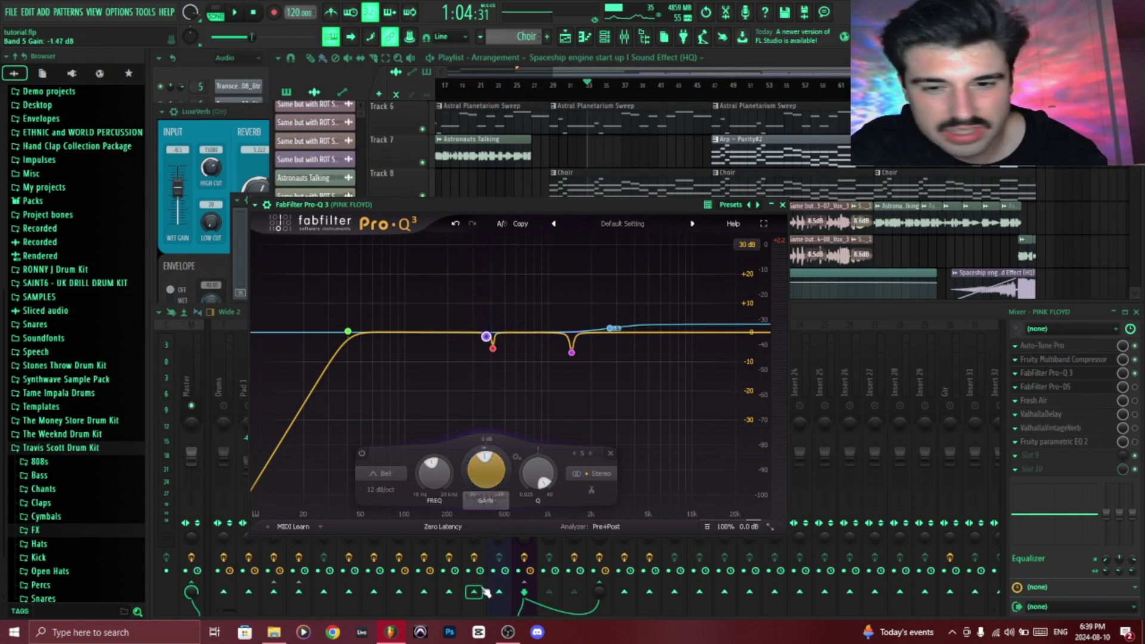
pyautogui.scroll(-1, 499, 469)
pyautogui.scroll(-5, 492, 467)
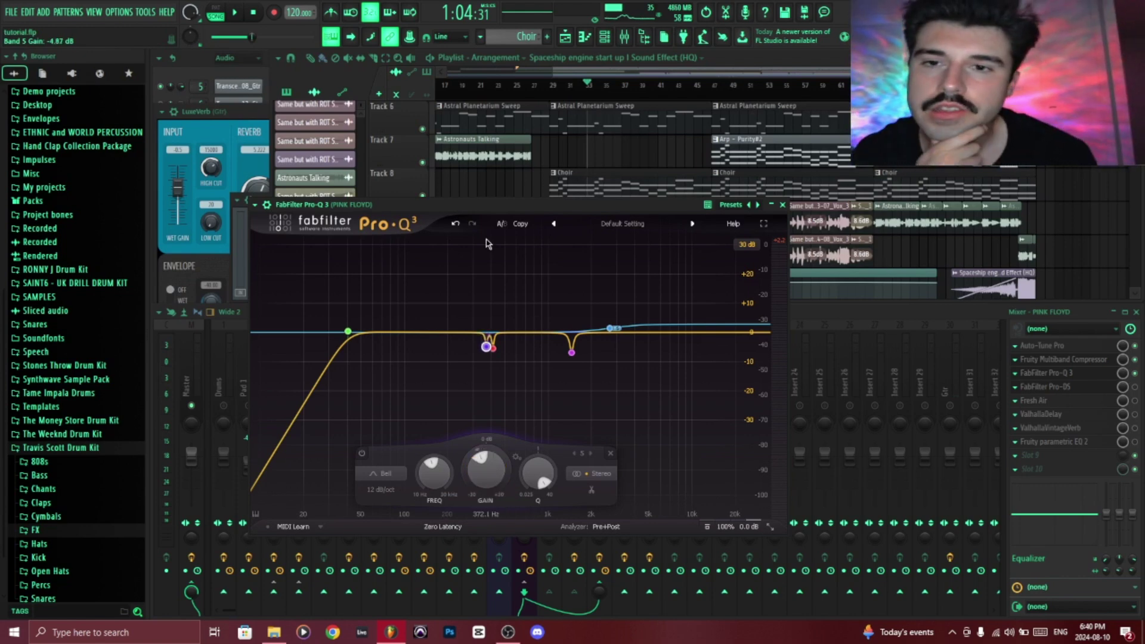
# - Select the Pro-Q 3 high-shelf band, then open Pro-DS with its Male Wide Band 6–14 kHz preset
pyautogui.moveTo(585, 307)
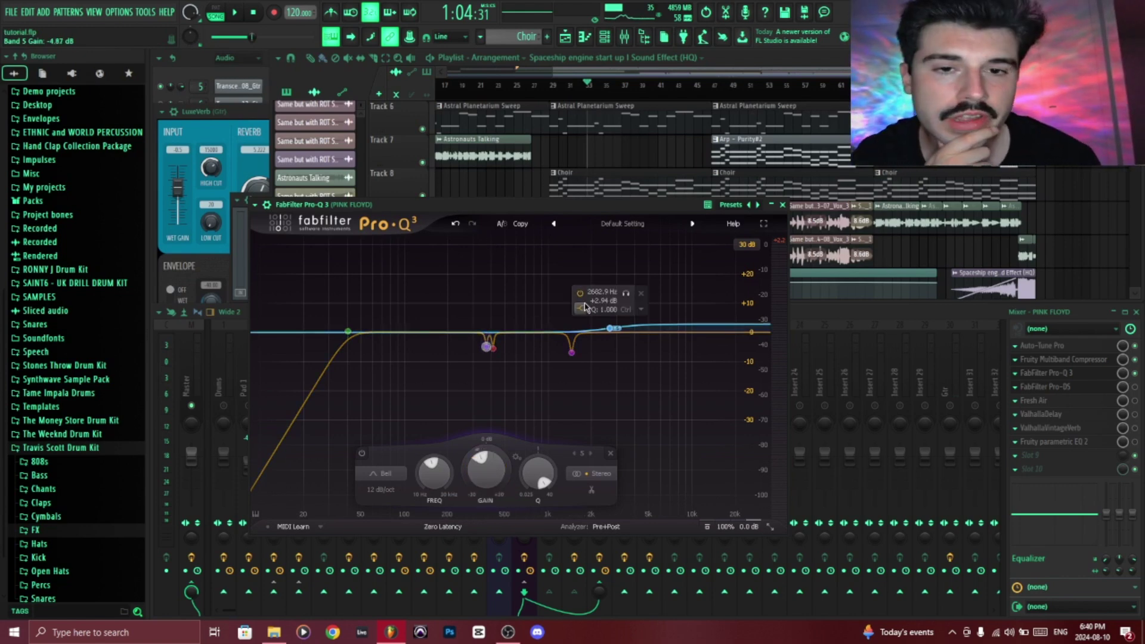
pyautogui.click(610, 328)
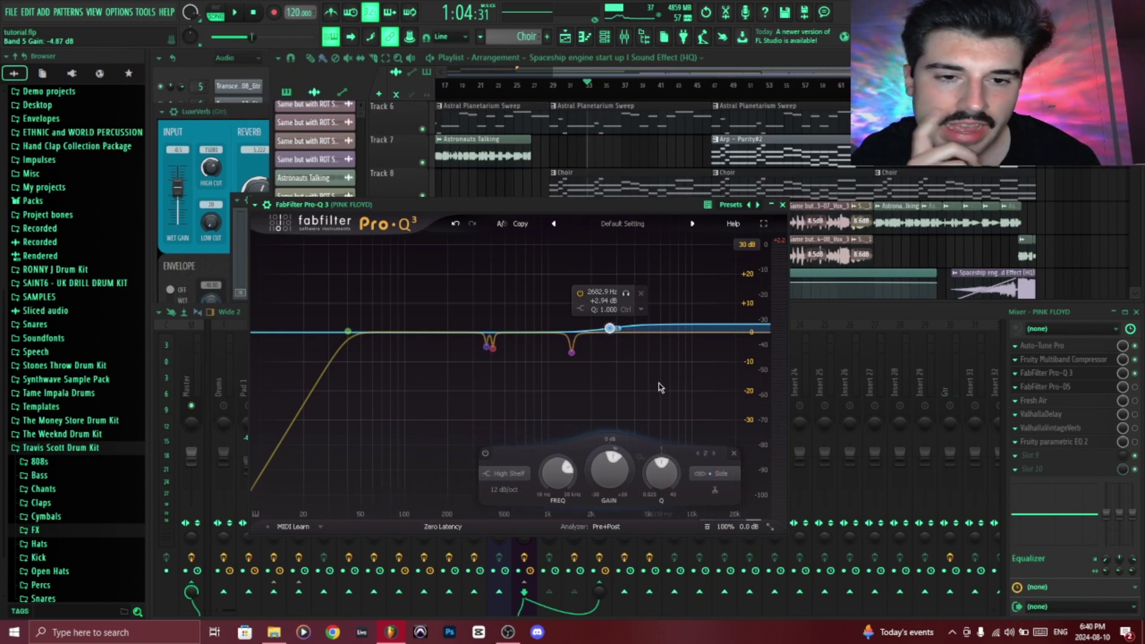
pyautogui.moveTo(622, 323)
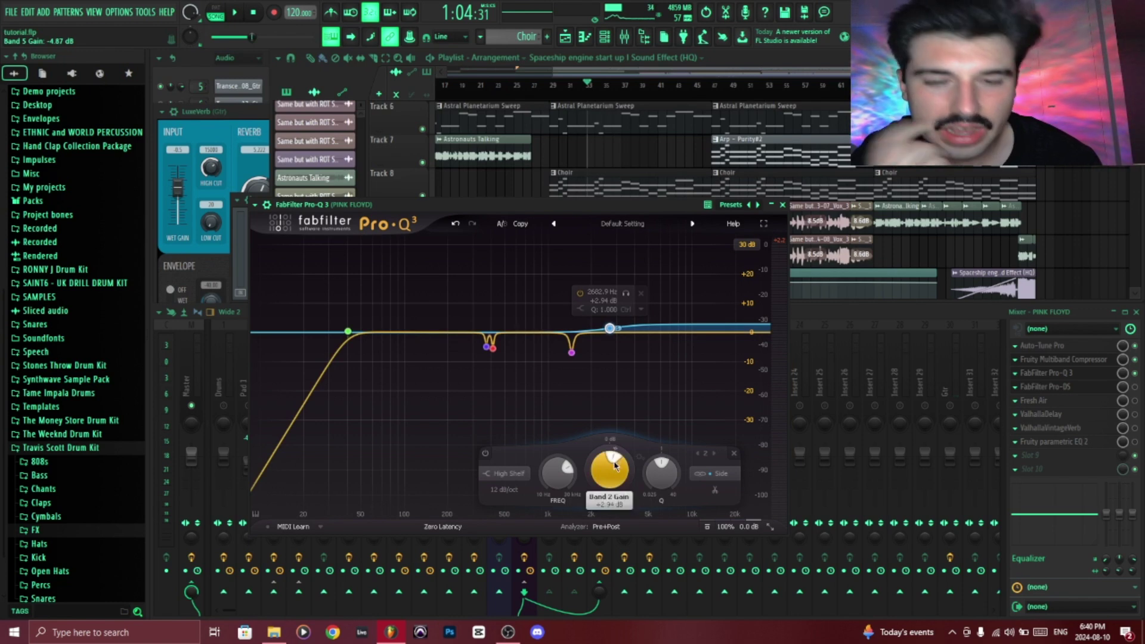
pyautogui.click(1049, 386)
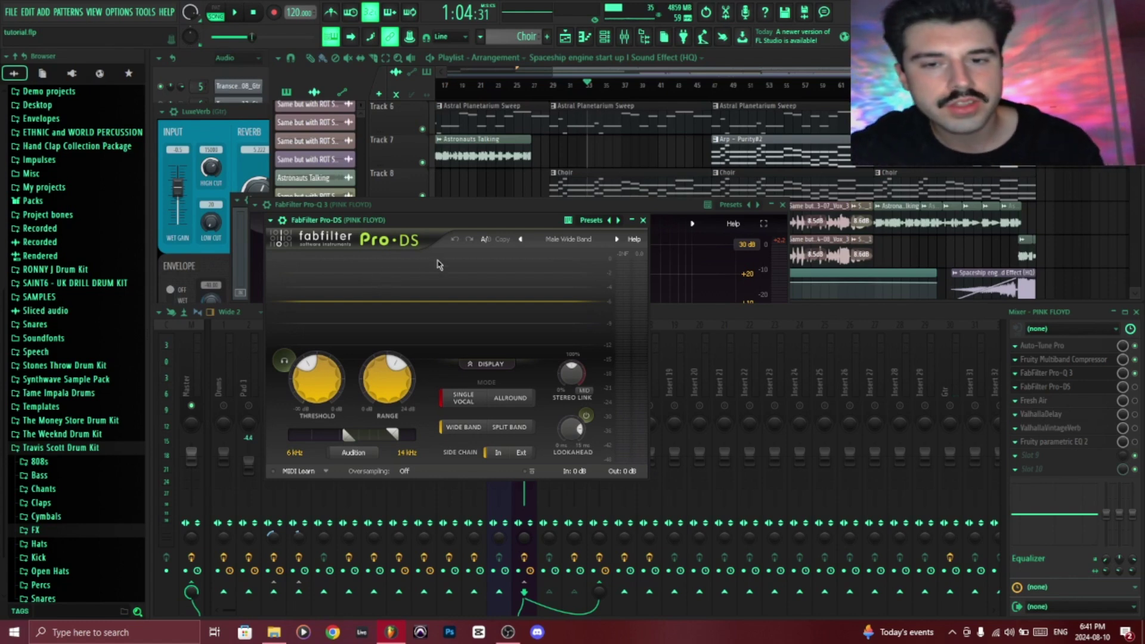
# - Open Fresh Air on the PINK FLOYD insert, showing Mid Air 29 and High Air 36
pyautogui.click(1033, 400)
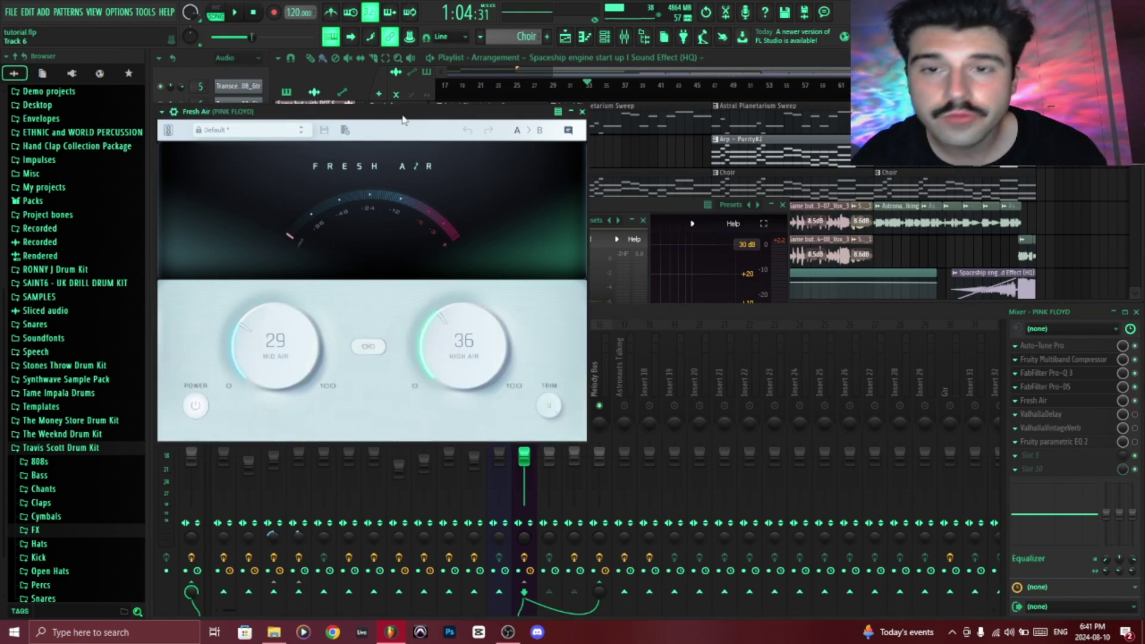
# - Move the Fresh Air window aside, then close it from its mixer slot
pyautogui.moveTo(403, 119); pyautogui.dragTo(642, 124)
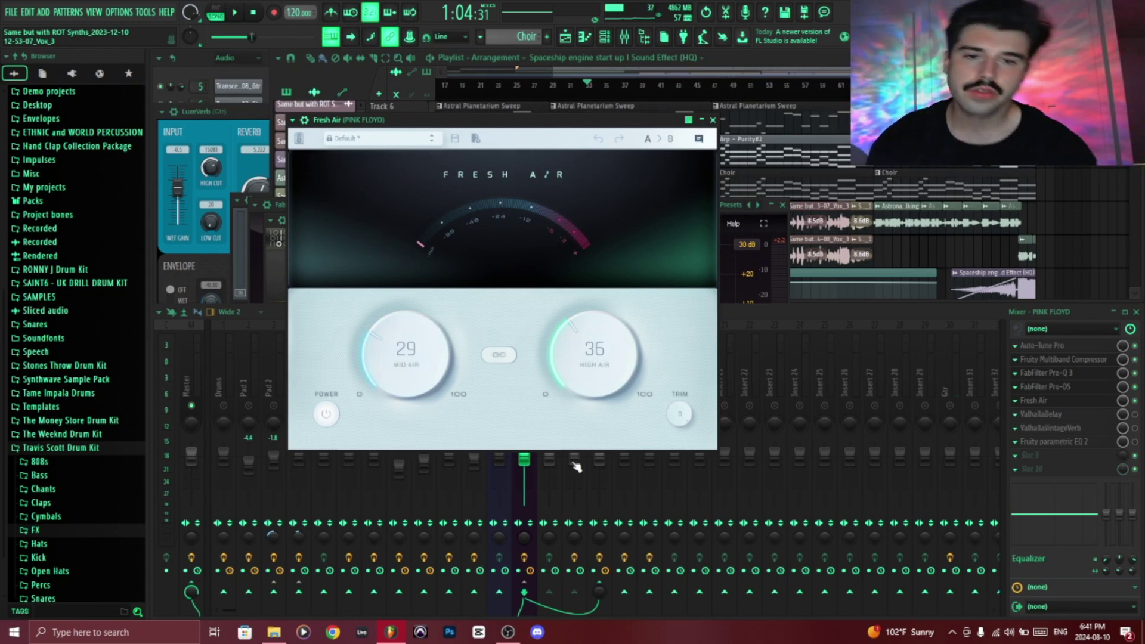
pyautogui.click(1134, 400)
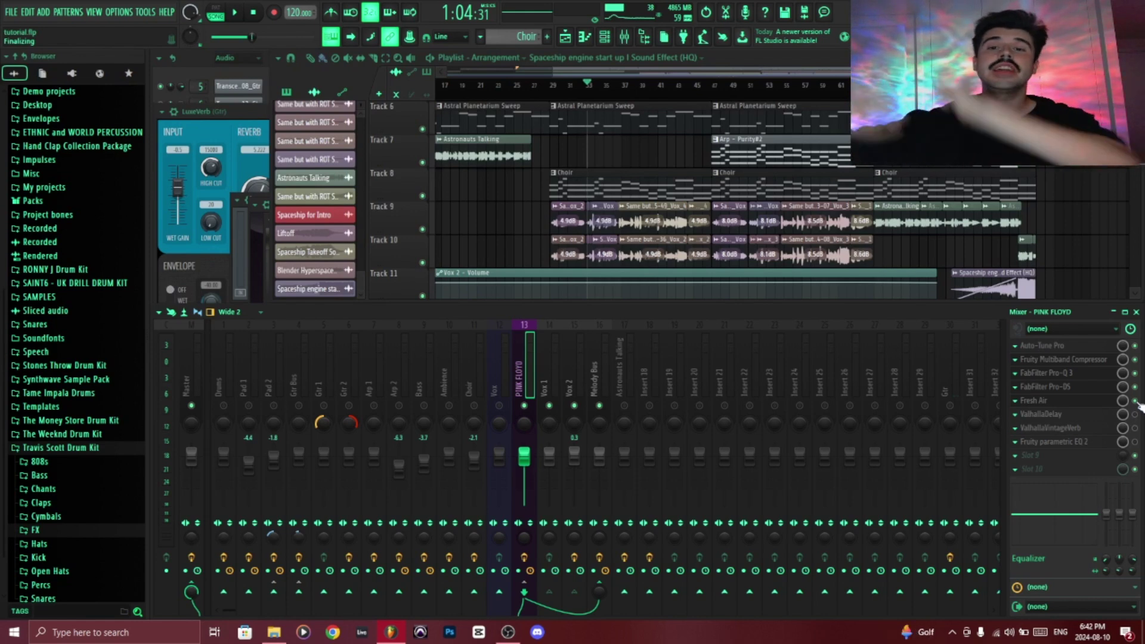
# - Open the PINK FLOYD insert's Fruity Multiband Compressor to inspect its low, mid and high bands
pyautogui.click(1049, 359)
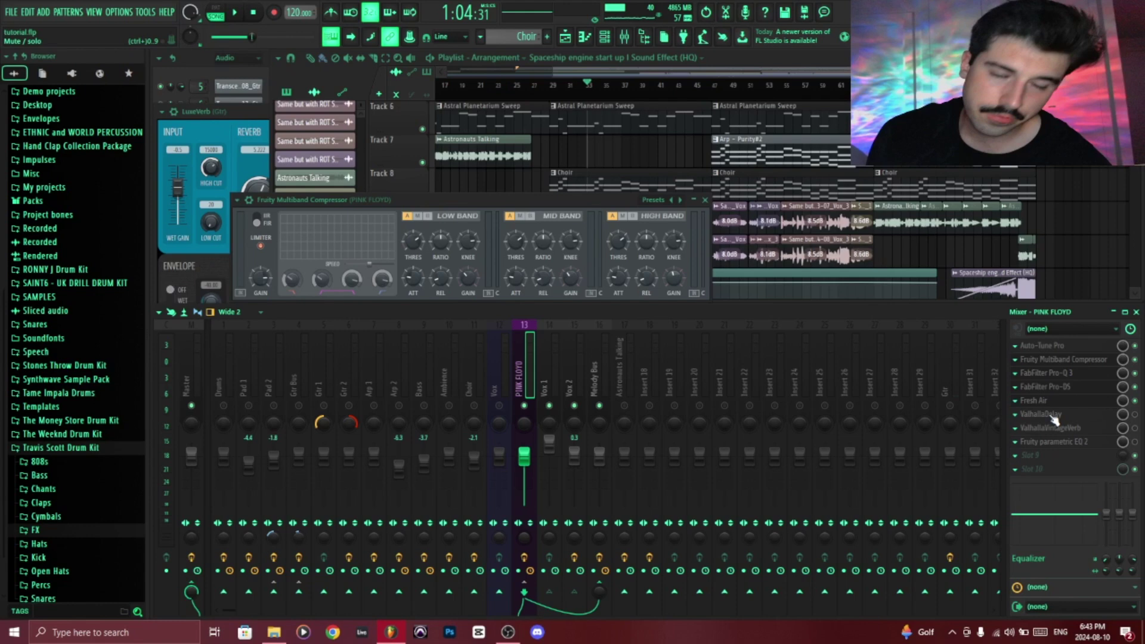
# - Open ValhallaDelay: 1/4-note delay, 28% mix, 70% feedback, 30% ducking, Clarity mode
pyautogui.click(1053, 420)
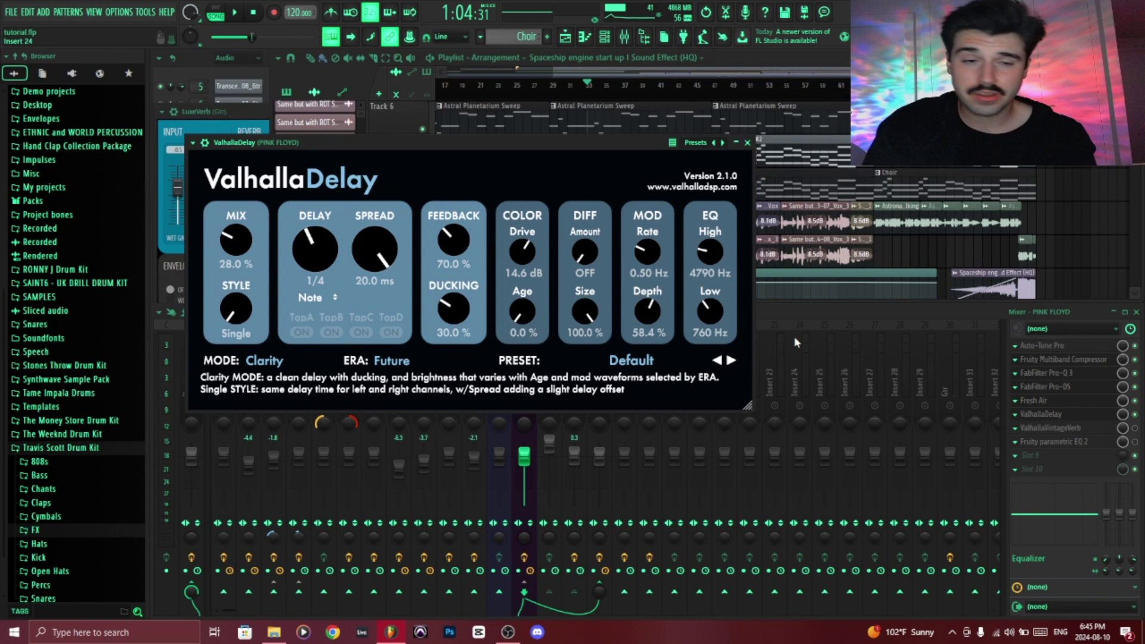
pyautogui.click(1107, 438)
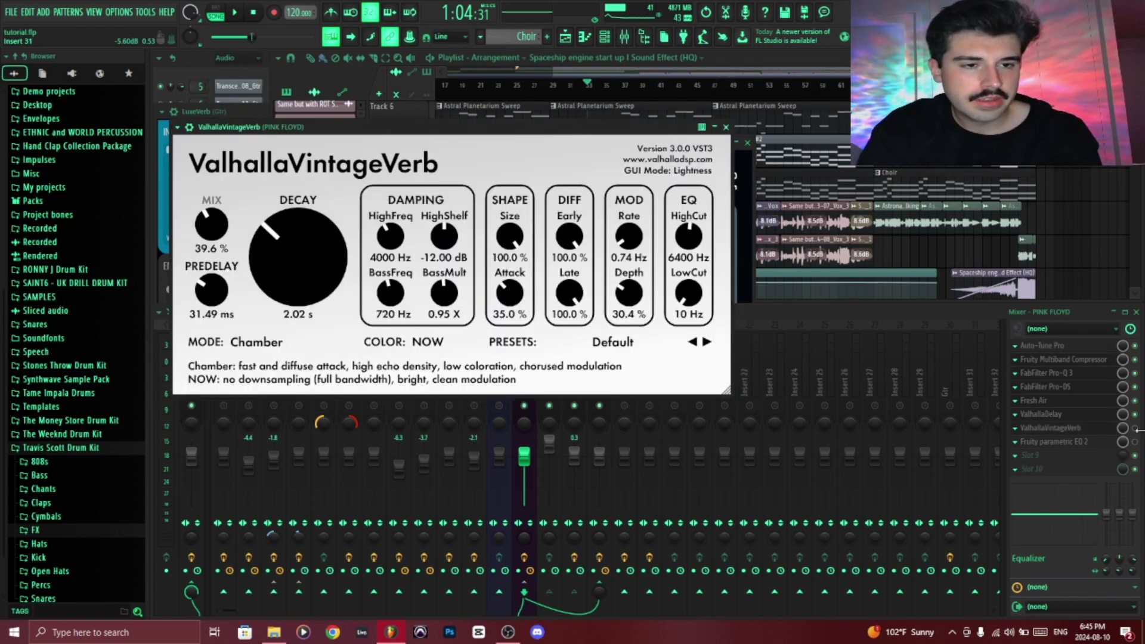